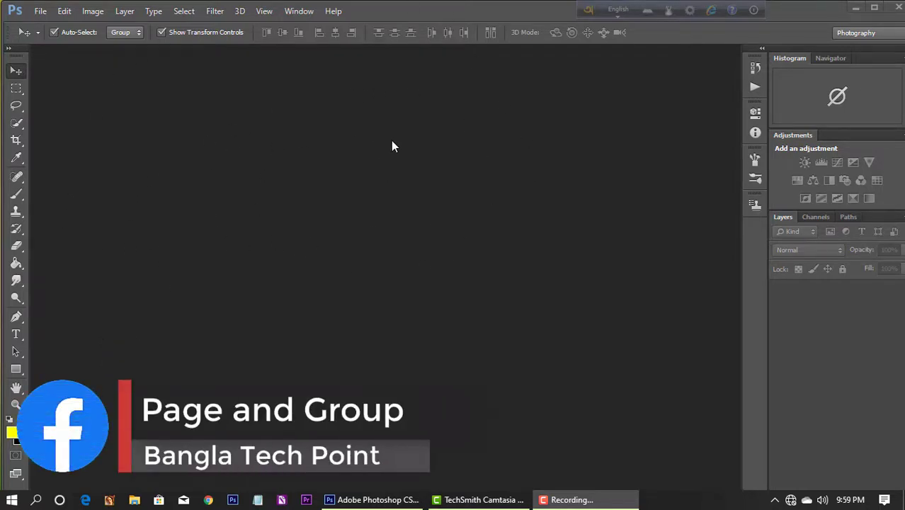
Open New Picture (5).bmp, the photo of a man beside a hanging umbrella
{"action": "left_click", "coordinate": [41, 11]}
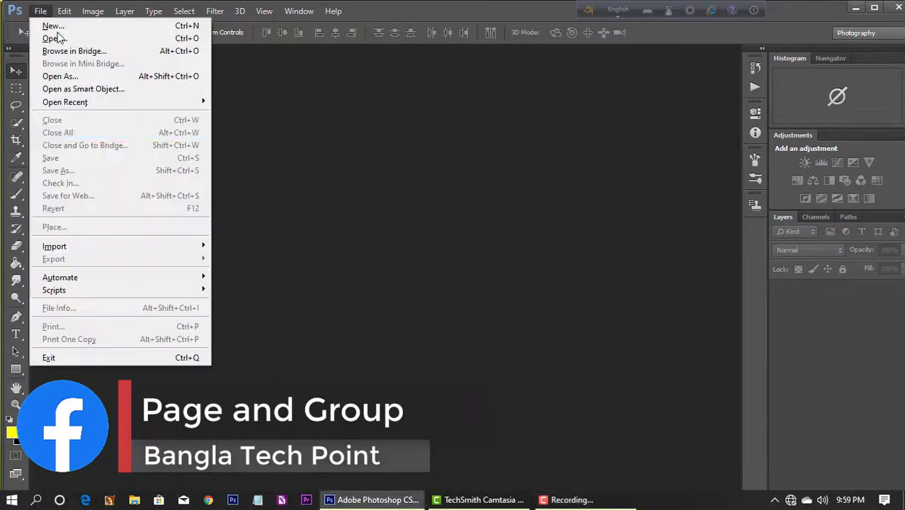
{"action": "left_click", "coordinate": [109, 41]}
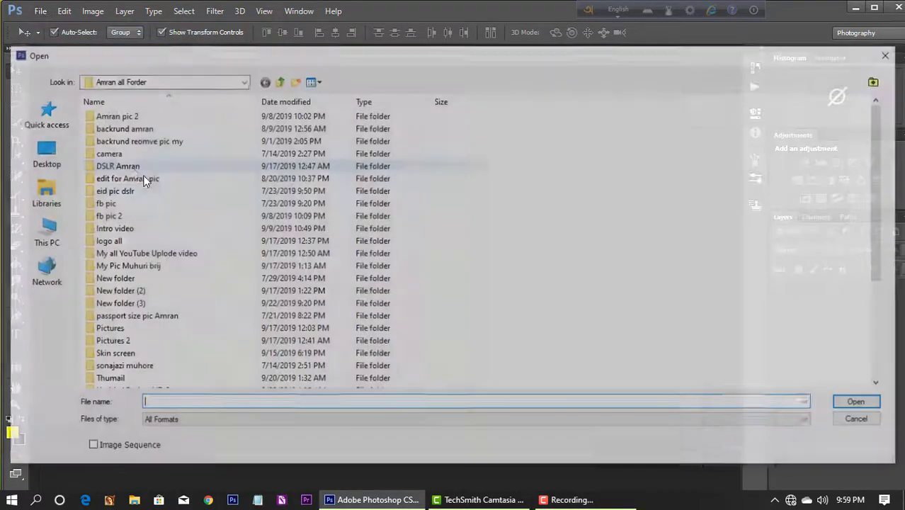
{"action": "scroll", "coordinate": [242, 223], "scroll_direction": "down", "scroll_amount": 5}
{"action": "double_click", "coordinate": [89, 366]}
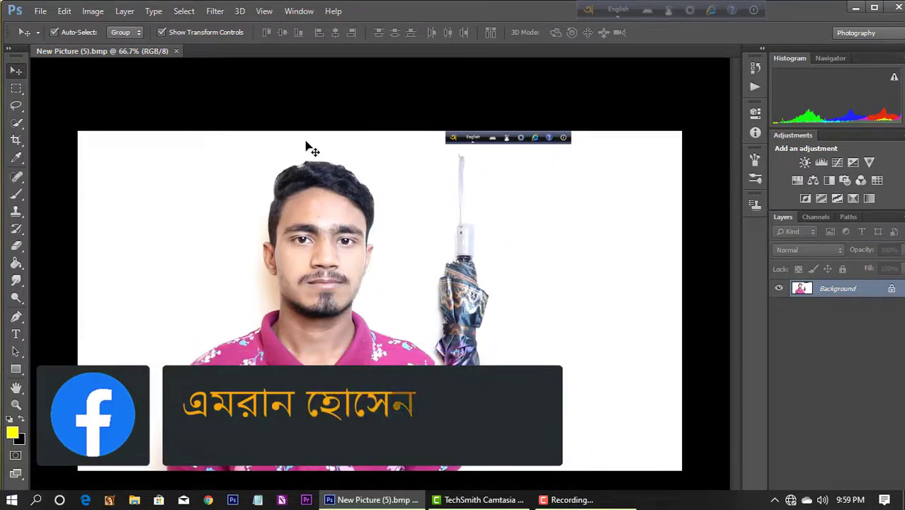
Choose the standard Lasso Tool after checking the Quick Selection and lasso flyouts
{"action": "left_click", "coordinate": [16, 105]}
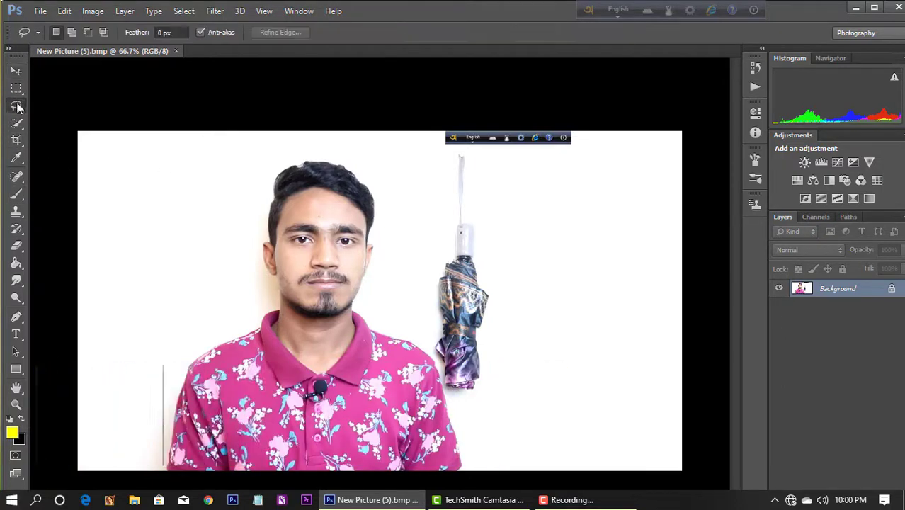
{"action": "left_click", "coordinate": [16, 123]}
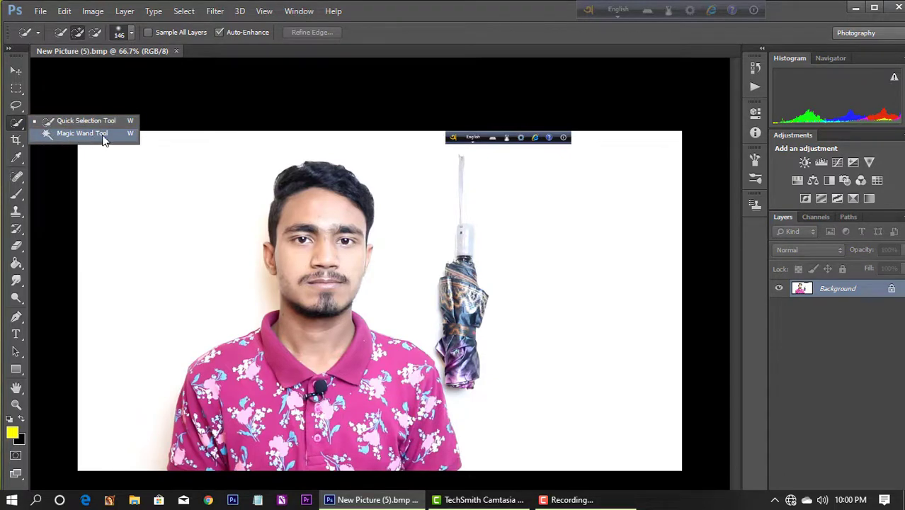
{"action": "left_click", "coordinate": [16, 105]}
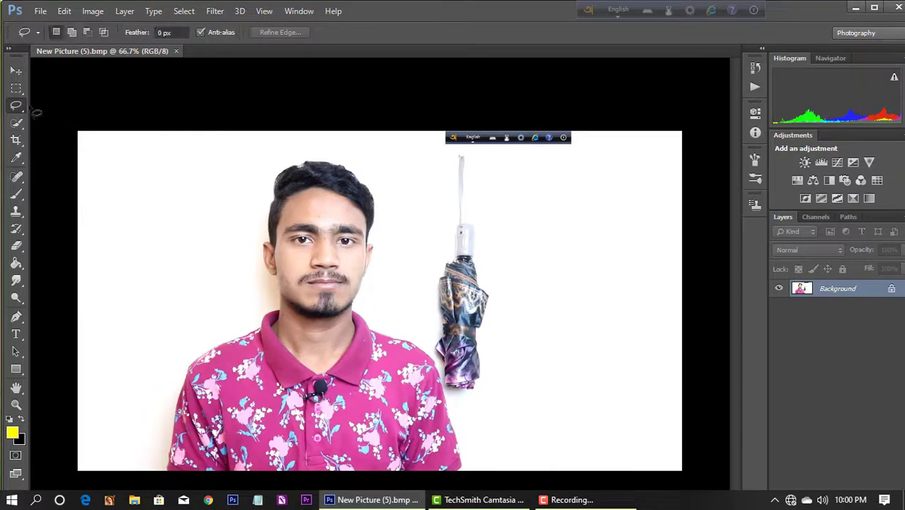
{"action": "right_click", "coordinate": [20, 108]}
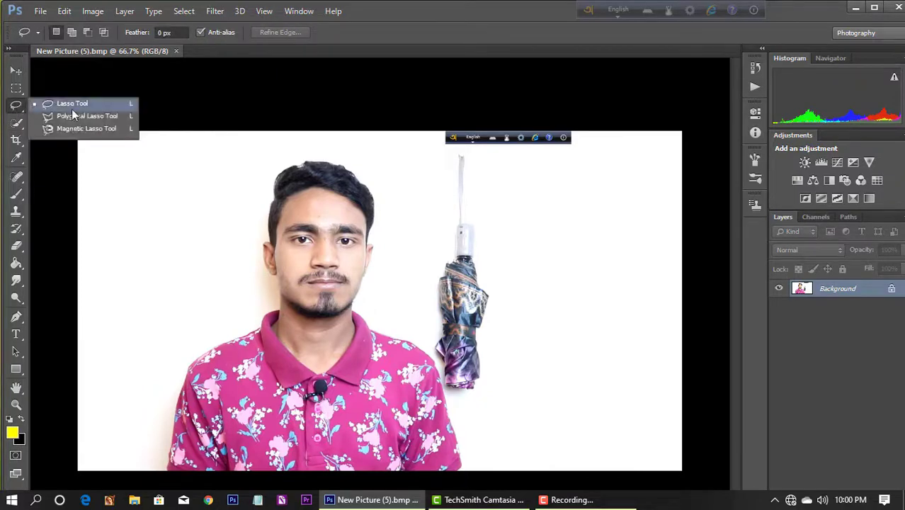
{"action": "left_click", "coordinate": [16, 106]}
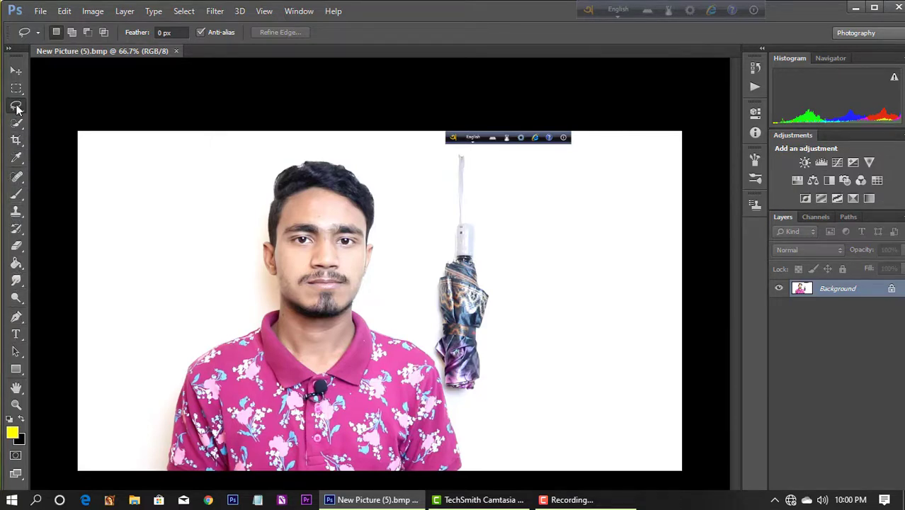
Zoom to 100% and lasso a loose outline around the hanging umbrella and its strap
{"action": "key", "text": "ctrl+plus"}
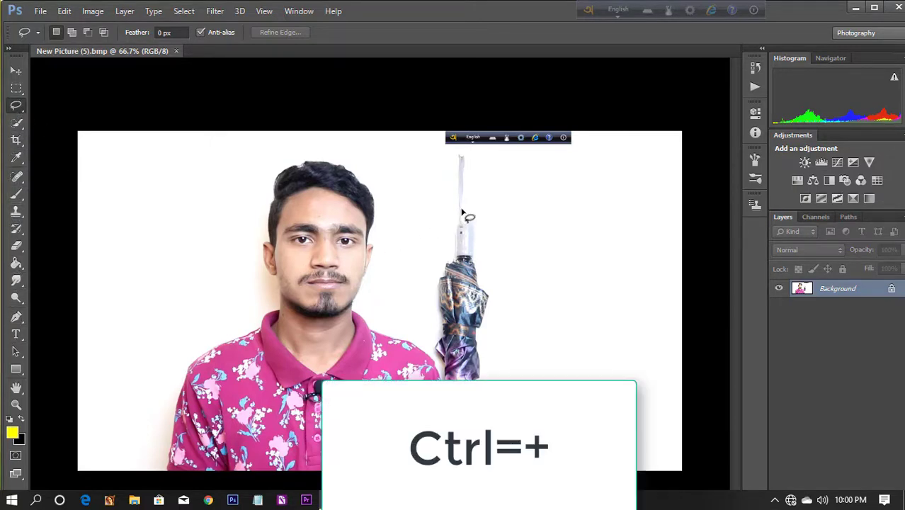
{"action": "key", "text": "ctrl+plus"}
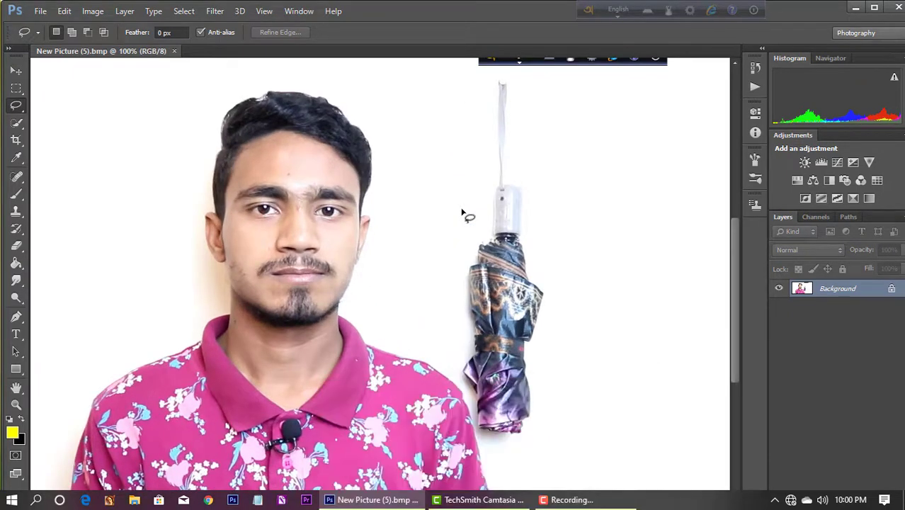
{"action": "scroll", "coordinate": [459, 209], "scroll_direction": "up", "scroll_amount": 2}
{"action": "scroll", "coordinate": [456, 203], "scroll_direction": "up", "scroll_amount": 2}
{"action": "scroll", "coordinate": [567, 298], "scroll_direction": "down", "scroll_amount": 1}
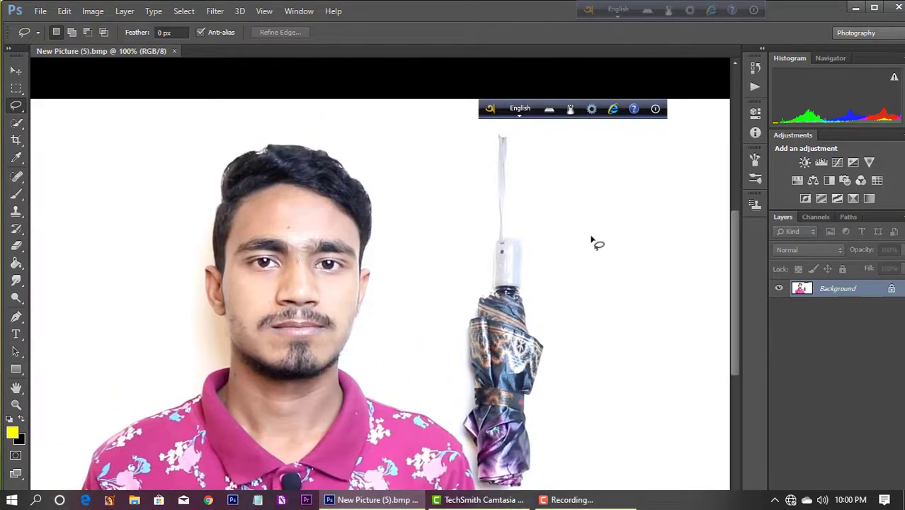
{"action": "scroll", "coordinate": [648, 420], "scroll_direction": "down", "scroll_amount": 5}
{"action": "key", "text": "ctrl+minus"}
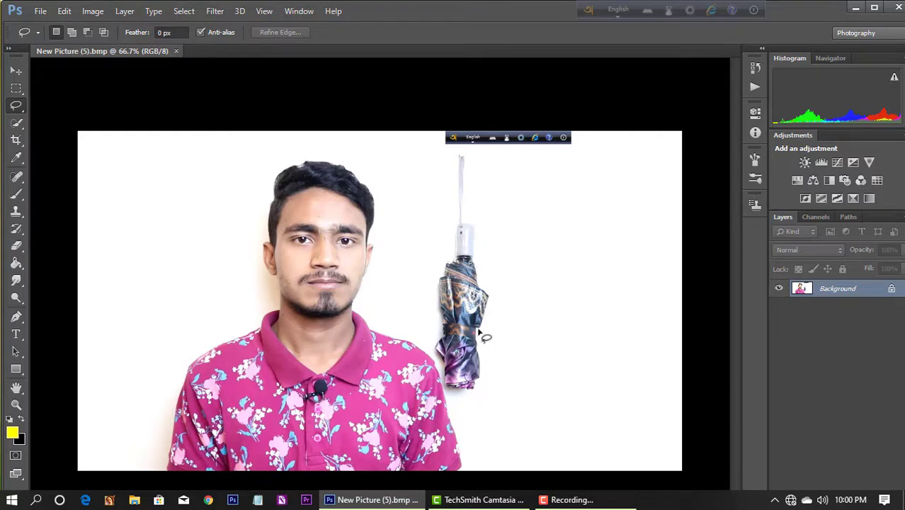
{"action": "key", "text": "ctrl+plus"}
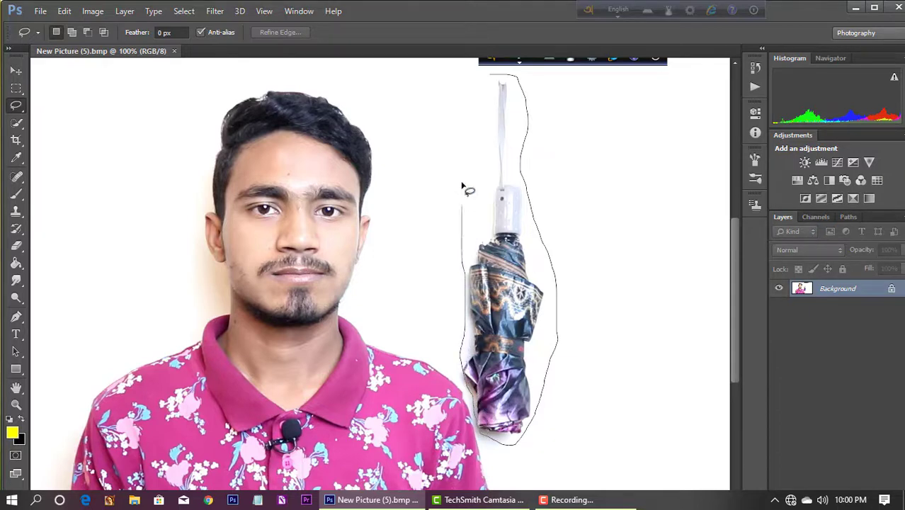
{"action": "left_click_drag", "start_coordinate": [496, 76], "coordinate": [497, 74]}
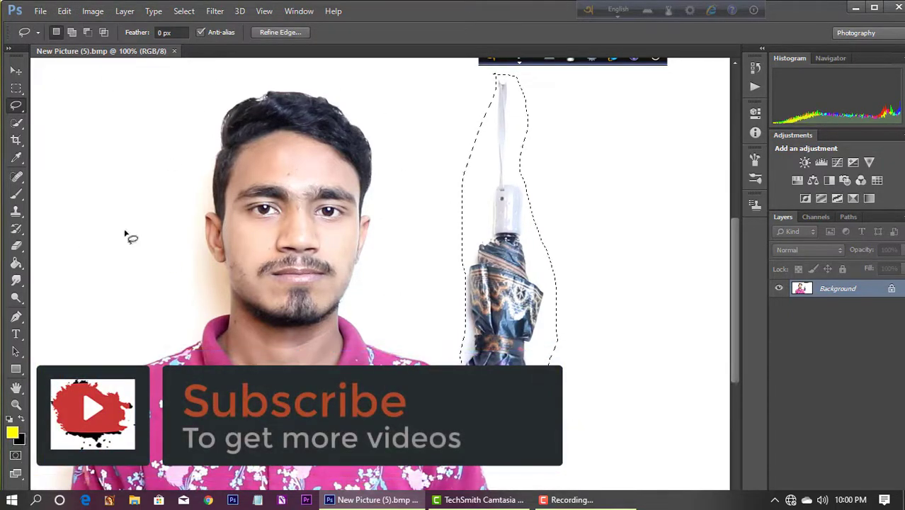
Fill the umbrella selection with Content-Aware so it blends into the white wall
{"action": "left_click", "coordinate": [65, 12]}
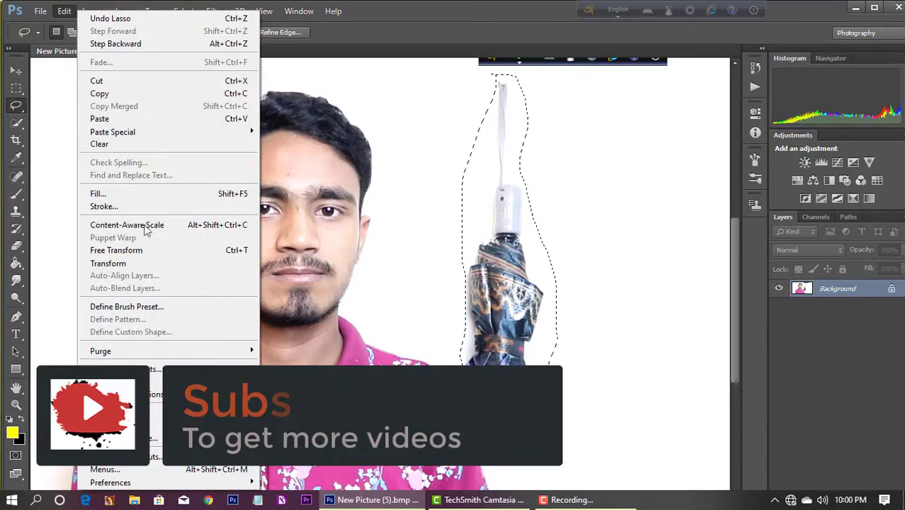
{"action": "left_click", "coordinate": [100, 192]}
{"action": "left_click", "coordinate": [559, 104]}
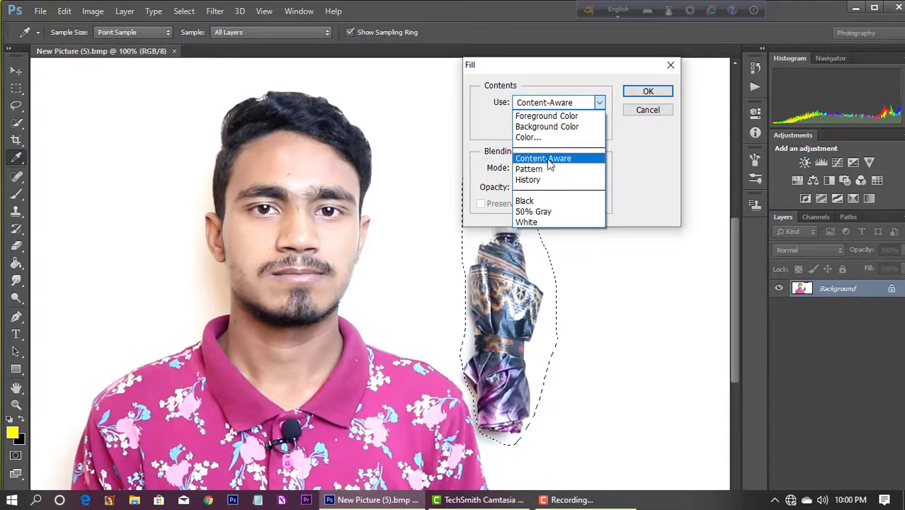
{"action": "left_click", "coordinate": [559, 158]}
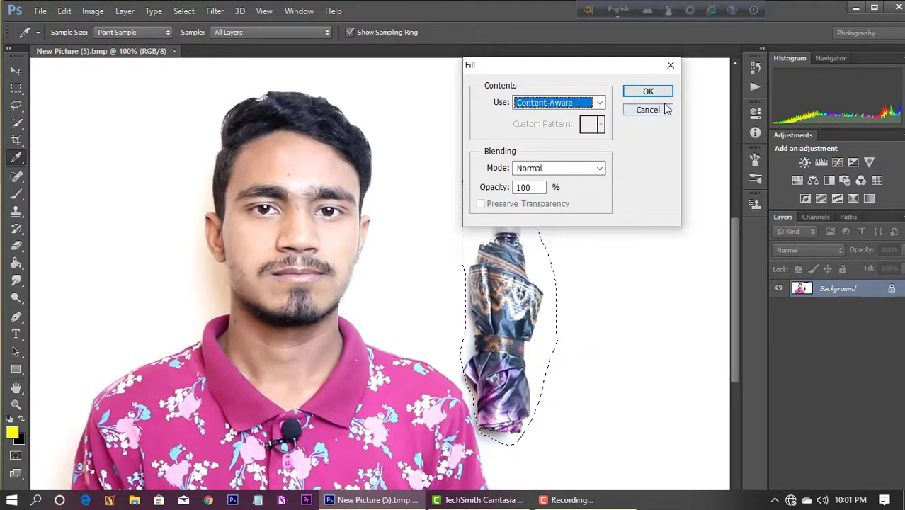
{"action": "left_click", "coordinate": [648, 92]}
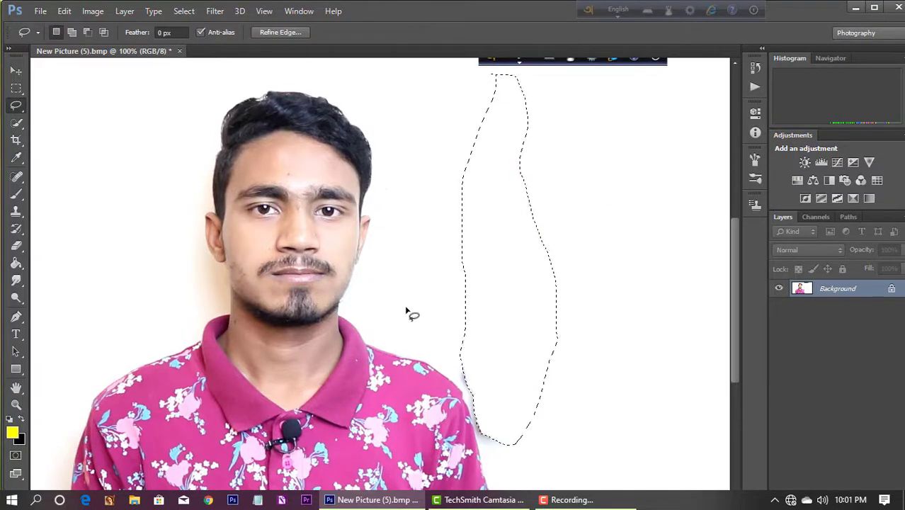
Deselect the filled umbrella area and begin lassoing the toolbar strip at the top right
{"action": "key", "text": "ctrl+minus"}
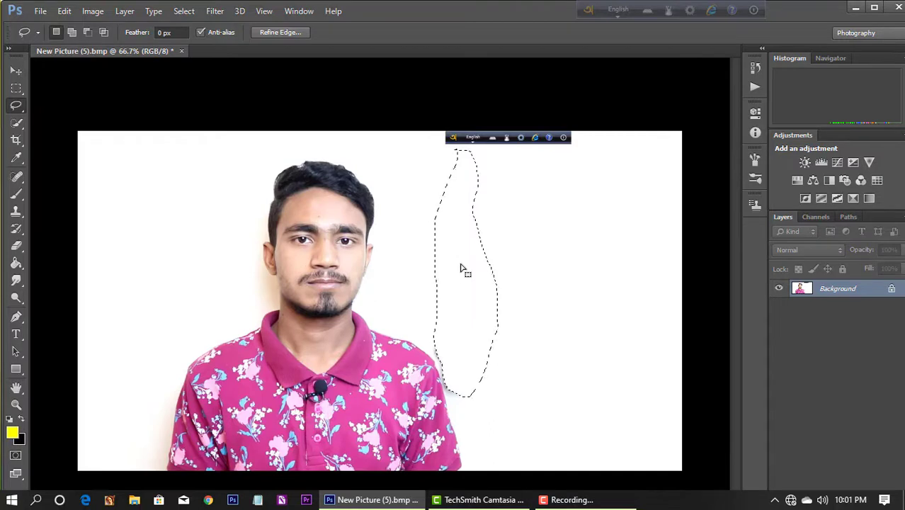
{"action": "key", "text": "ctrl+plus"}
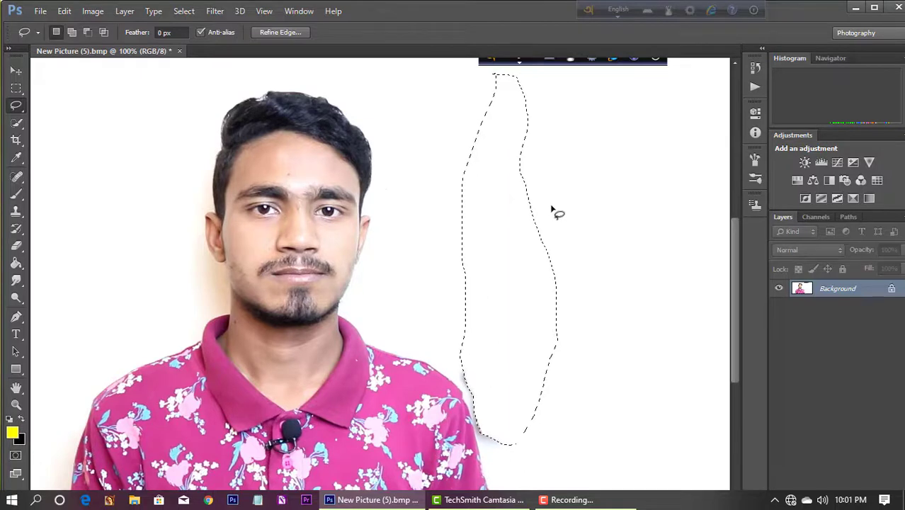
{"action": "key", "text": "ctrl+d"}
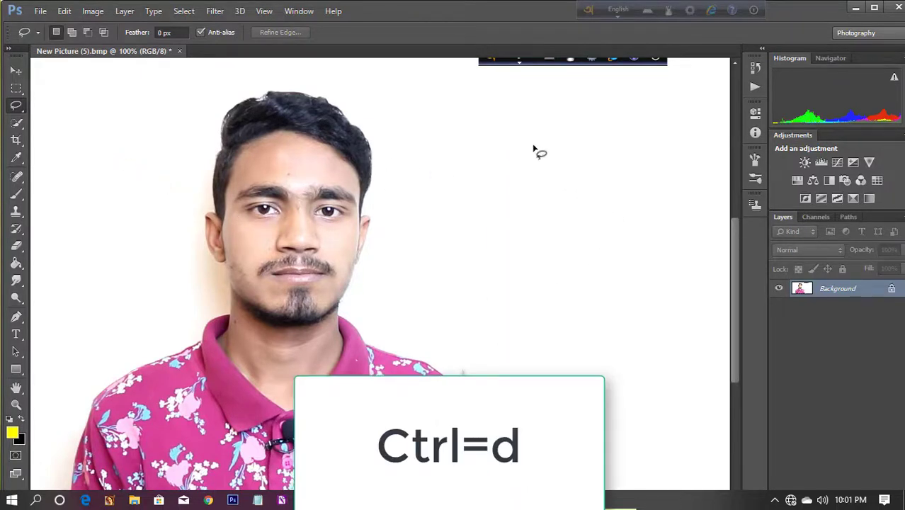
{"action": "left_click_drag", "start_coordinate": [590, 225], "coordinate": [549, 145]}
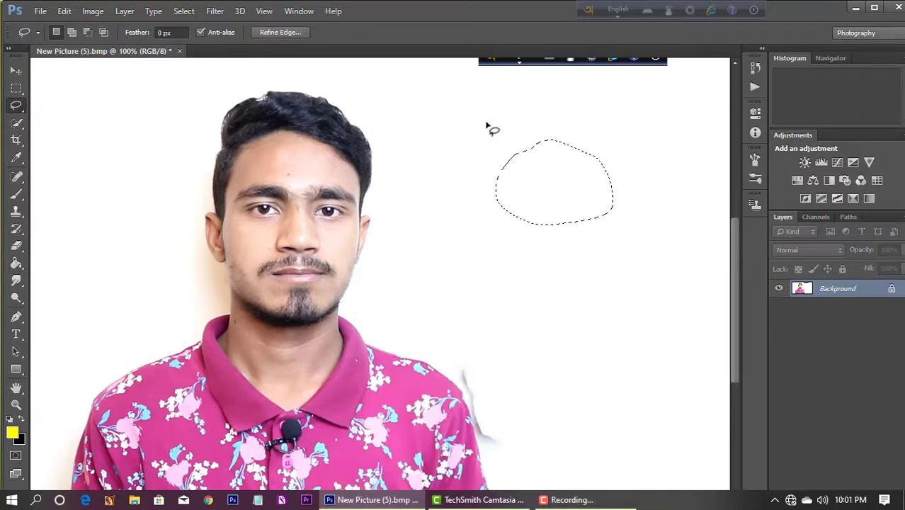
{"action": "left_click", "coordinate": [500, 190]}
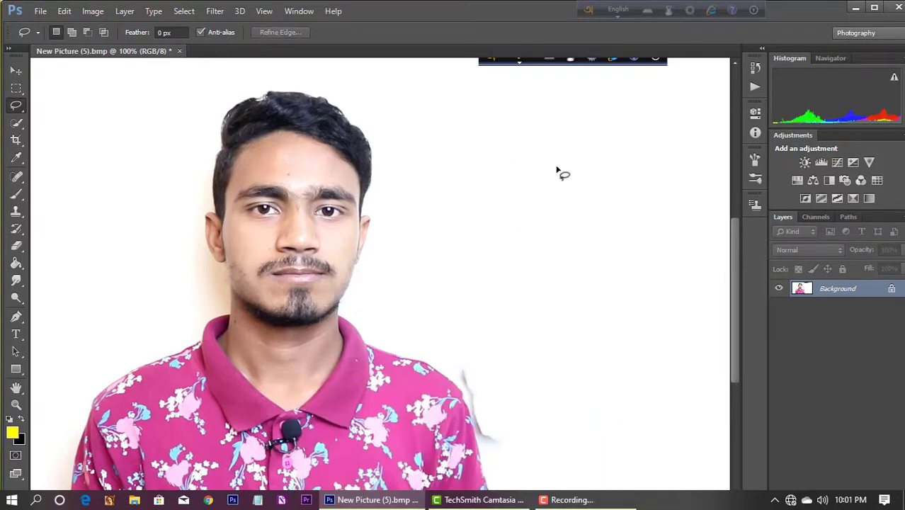
{"action": "left_click_drag", "start_coordinate": [556, 170], "coordinate": [537, 200]}
{"action": "left_click_drag", "start_coordinate": [563, 152], "coordinate": [546, 121]}
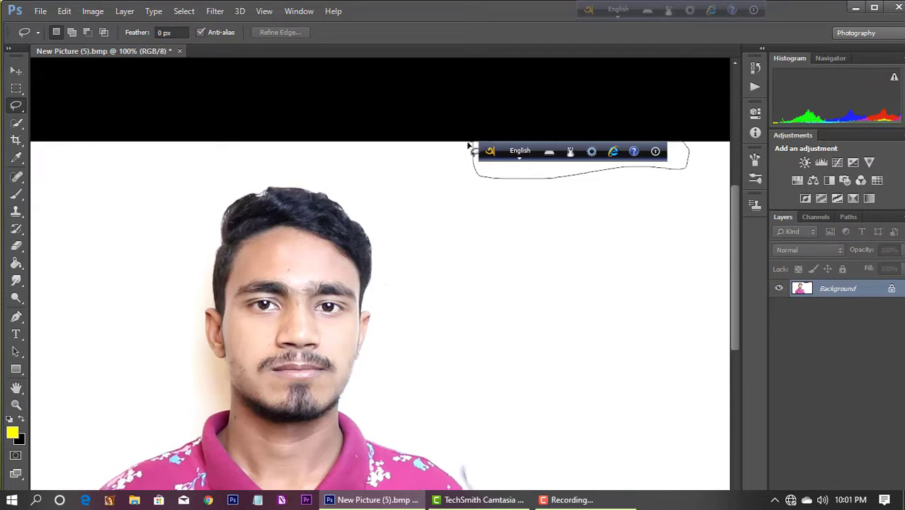
Close the toolbar-strip selection, Content-Aware fill it, and deselect
{"action": "left_click_drag", "start_coordinate": [469, 146], "coordinate": [472, 151]}
{"action": "left_click", "coordinate": [64, 11]}
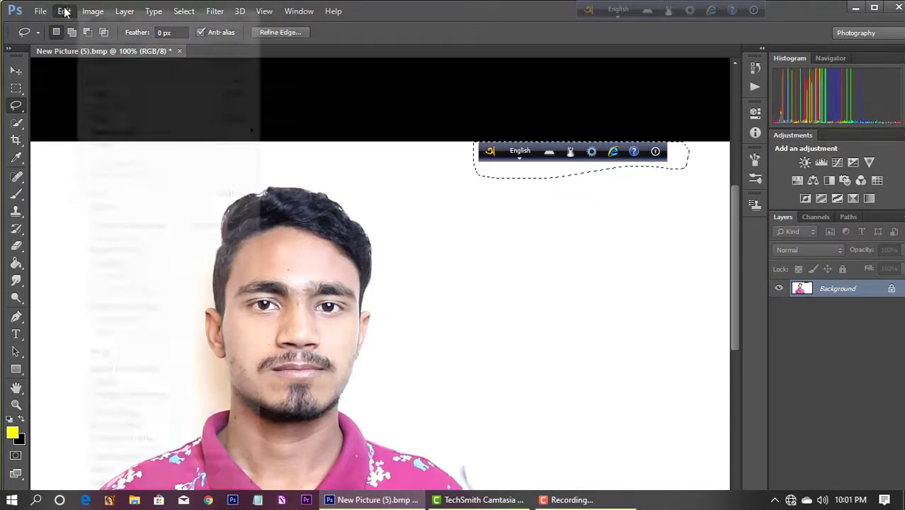
{"action": "left_click", "coordinate": [125, 194]}
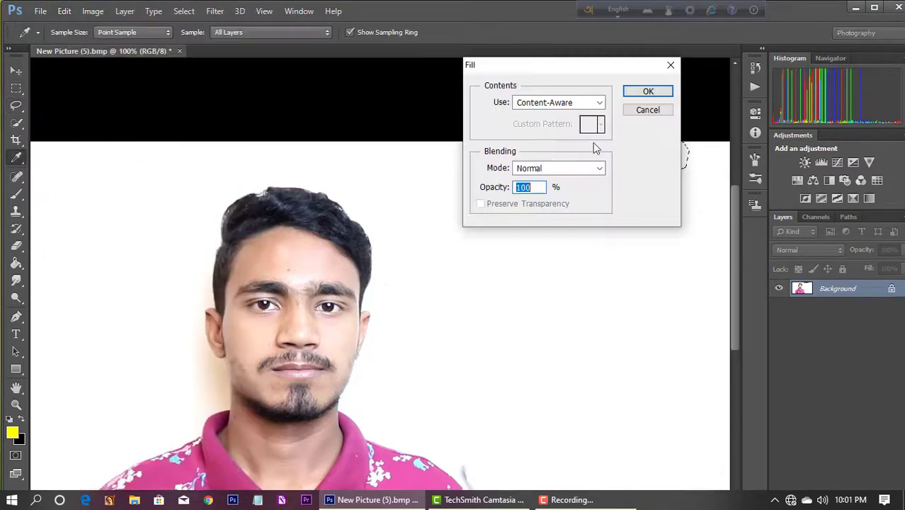
{"action": "left_click", "coordinate": [648, 93]}
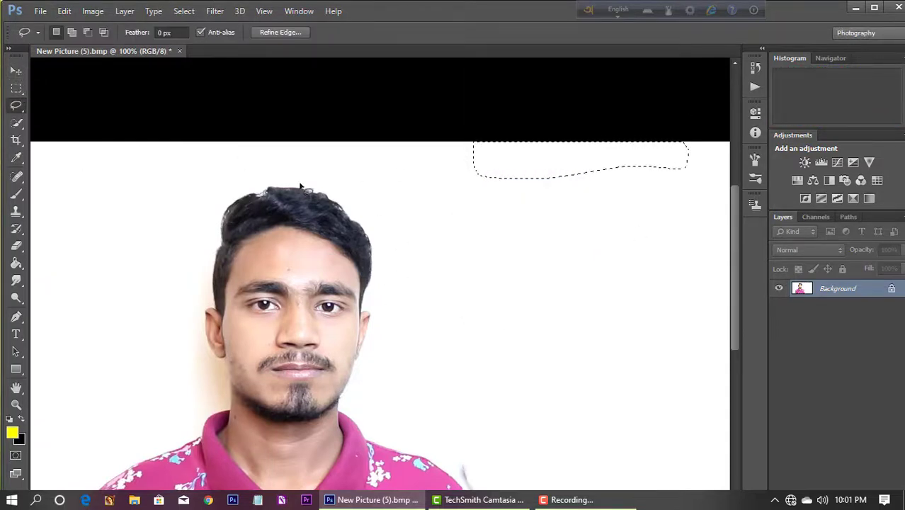
{"action": "left_click", "coordinate": [506, 157]}
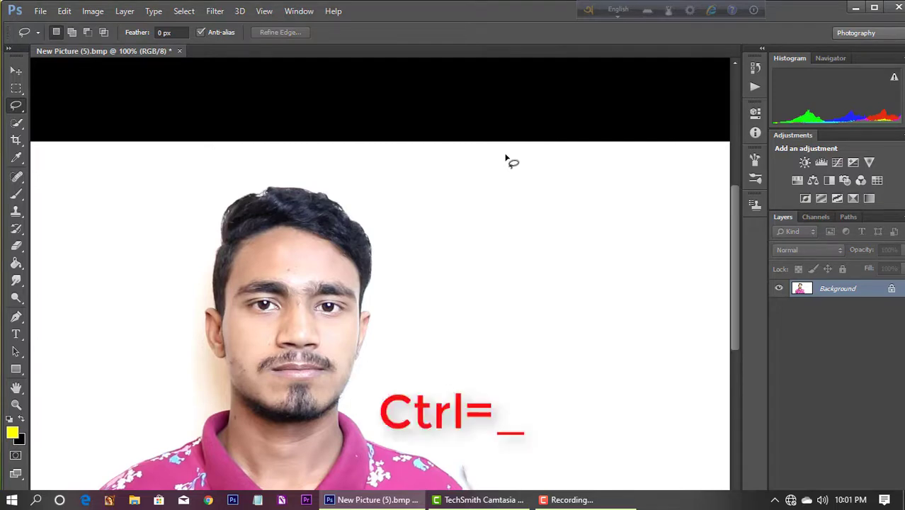
Zoom out so the whole retouched photo fits at 66.7%
{"action": "key", "text": "ctrl+minus"}
{"action": "key", "text": "ctrl+minus"}
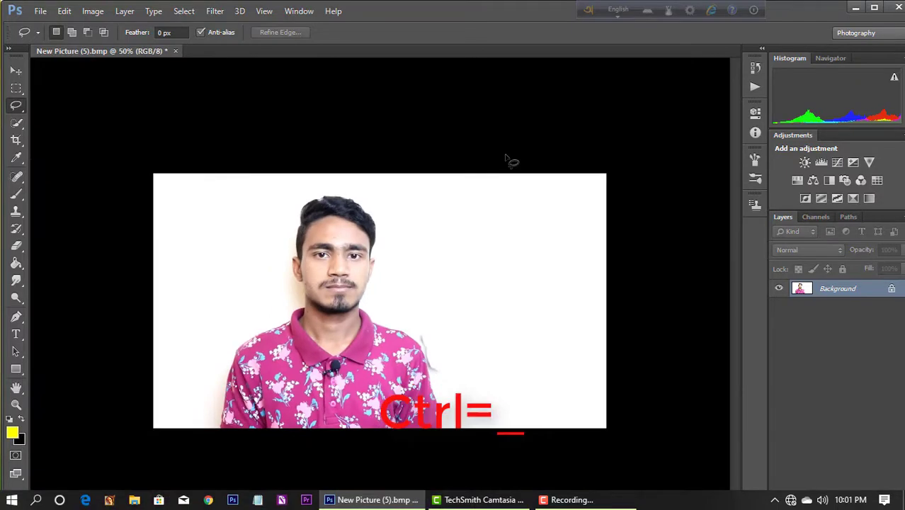
{"action": "key", "text": "ctrl+equal"}
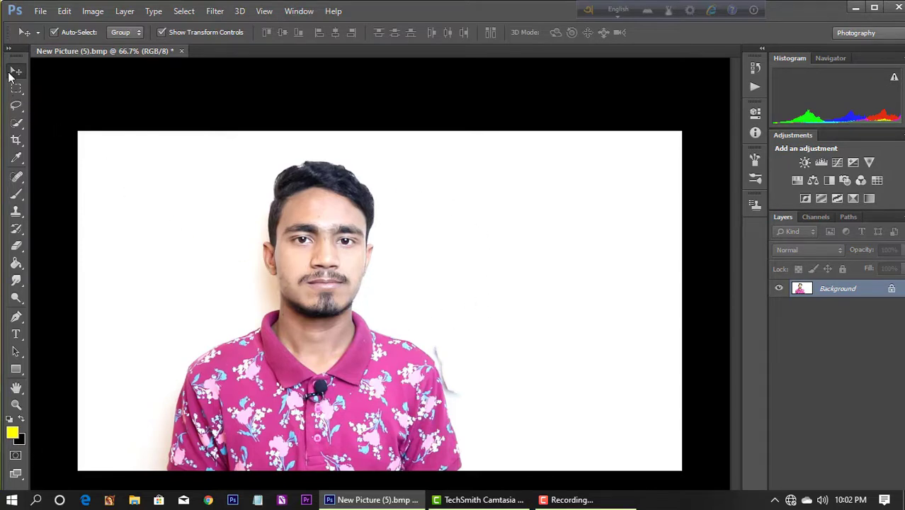
Crop the left and right edges inward to frame the man more tightly, then select the Move tool
{"action": "left_click", "coordinate": [17, 140]}
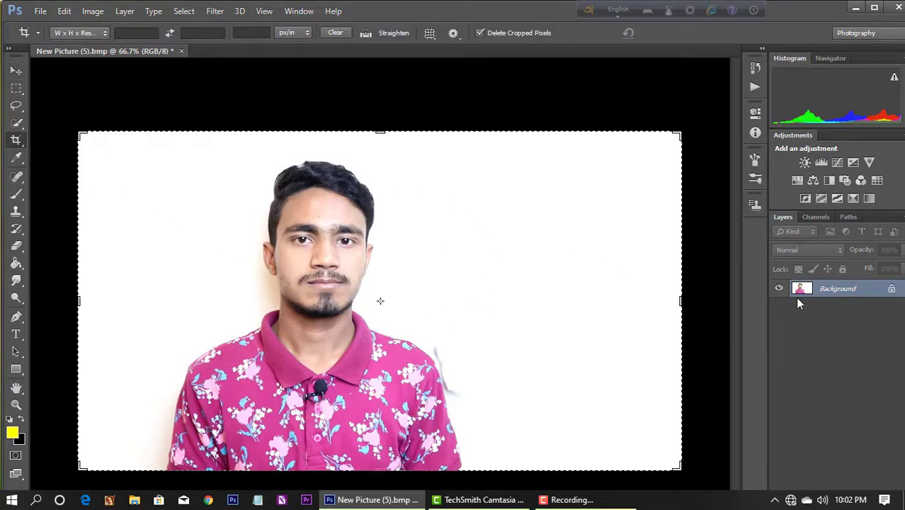
{"action": "left_click_drag", "start_coordinate": [681, 302], "coordinate": [598, 301]}
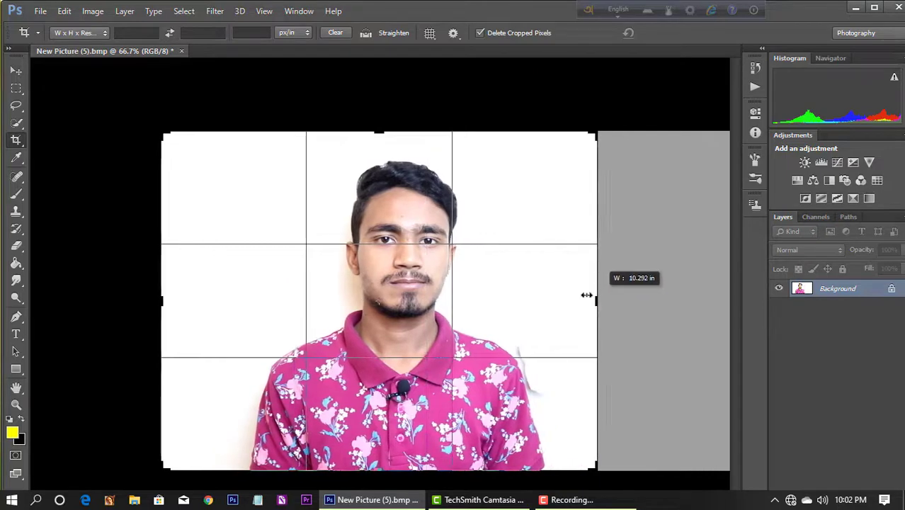
{"action": "left_click_drag", "start_coordinate": [164, 302], "coordinate": [183, 302]}
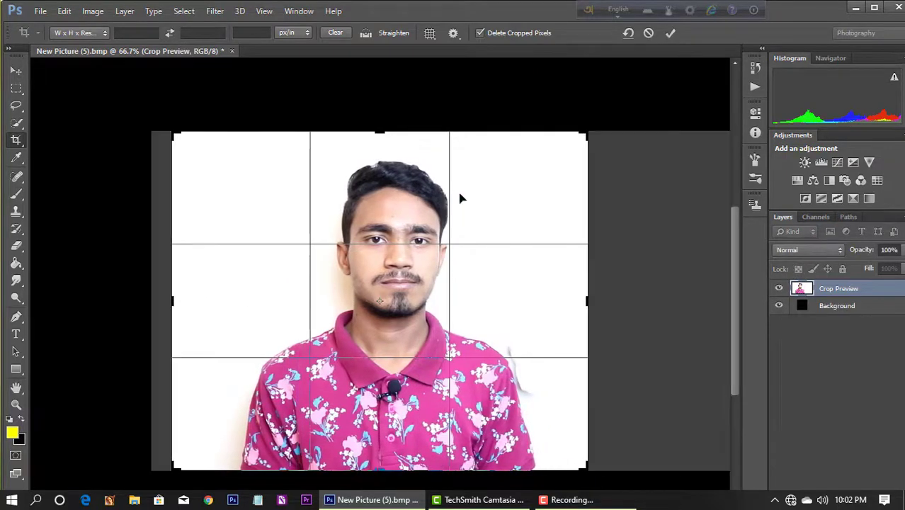
{"action": "left_click", "coordinate": [671, 33]}
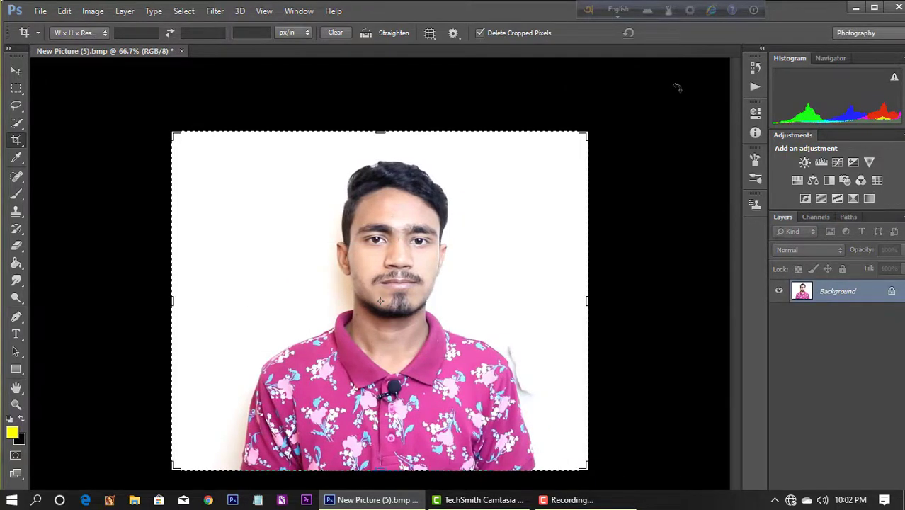
{"action": "key", "text": "ctrl+plus"}
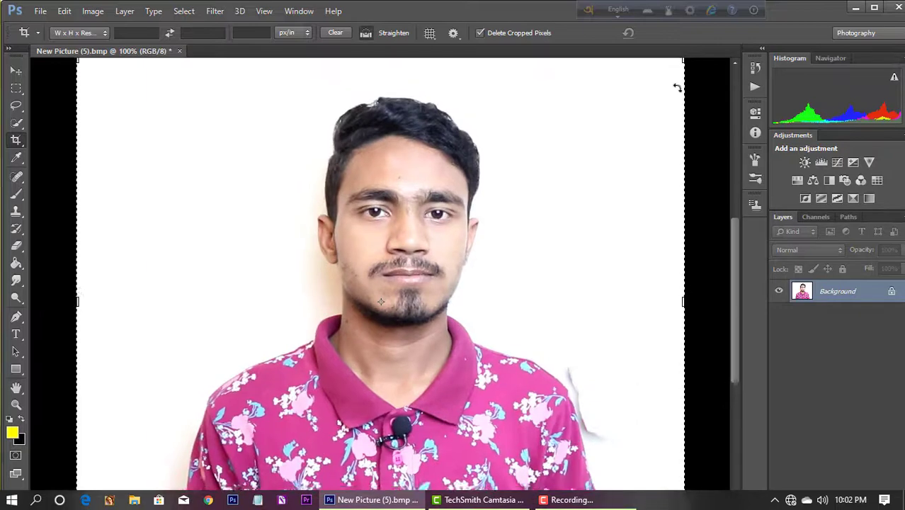
{"action": "key", "text": "ctrl+minus"}
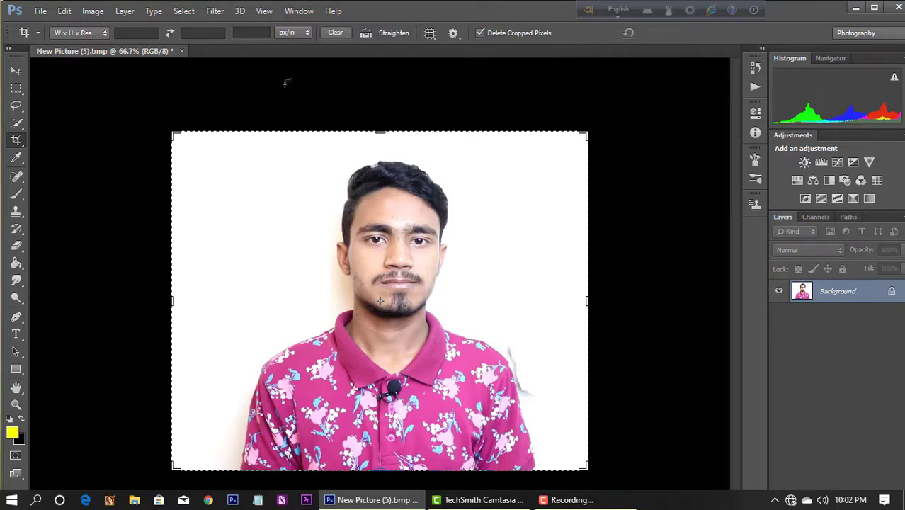
{"action": "key", "text": "v"}
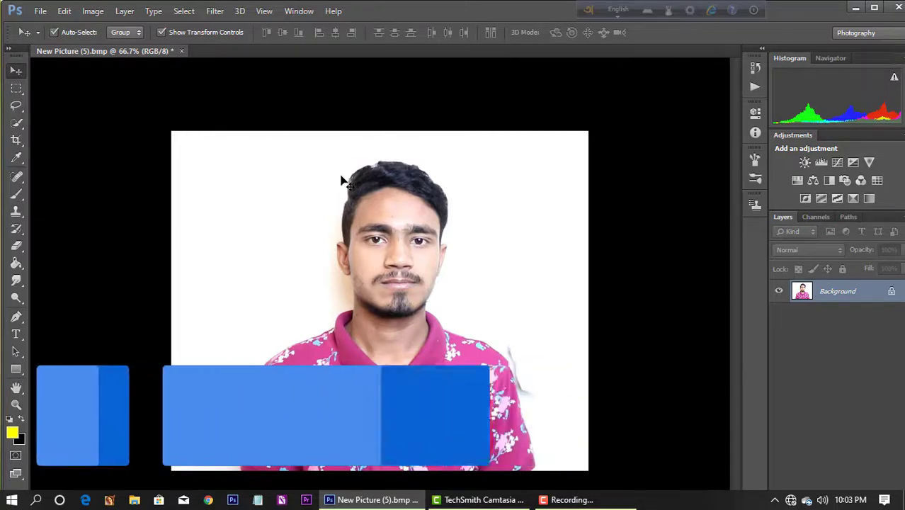
Save the photo as New Picture (5) in JPEG format
{"action": "left_click", "coordinate": [40, 11]}
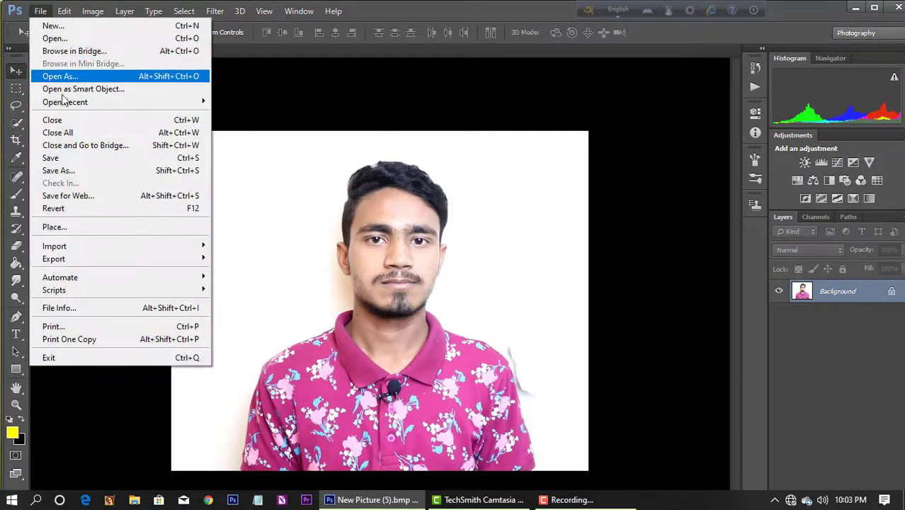
{"action": "left_click", "coordinate": [90, 170]}
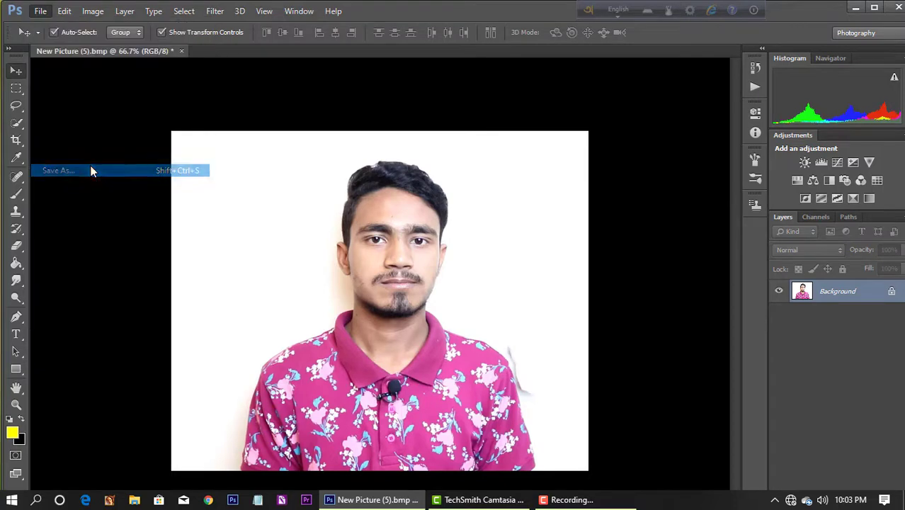
{"action": "scroll", "coordinate": [121, 183], "scroll_direction": "down", "scroll_amount": 5}
{"action": "scroll", "coordinate": [202, 136], "scroll_direction": "up", "scroll_amount": 2}
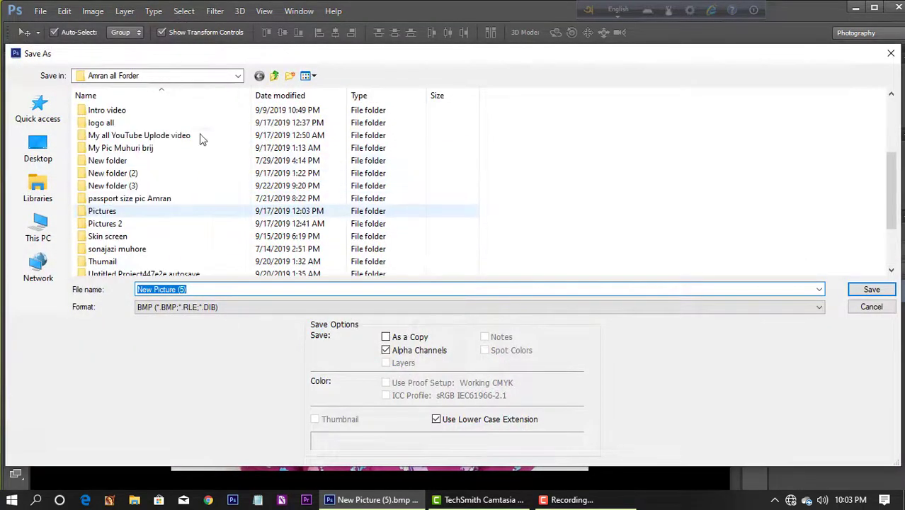
{"action": "scroll", "coordinate": [202, 137], "scroll_direction": "up", "scroll_amount": 3}
{"action": "scroll", "coordinate": [343, 229], "scroll_direction": "down", "scroll_amount": 1}
{"action": "scroll", "coordinate": [345, 228], "scroll_direction": "down", "scroll_amount": 4}
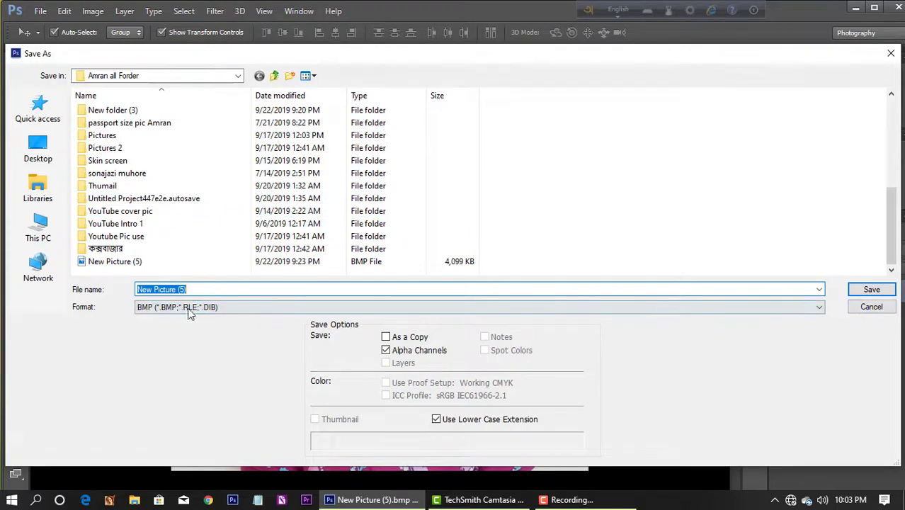
{"action": "left_click", "coordinate": [238, 307]}
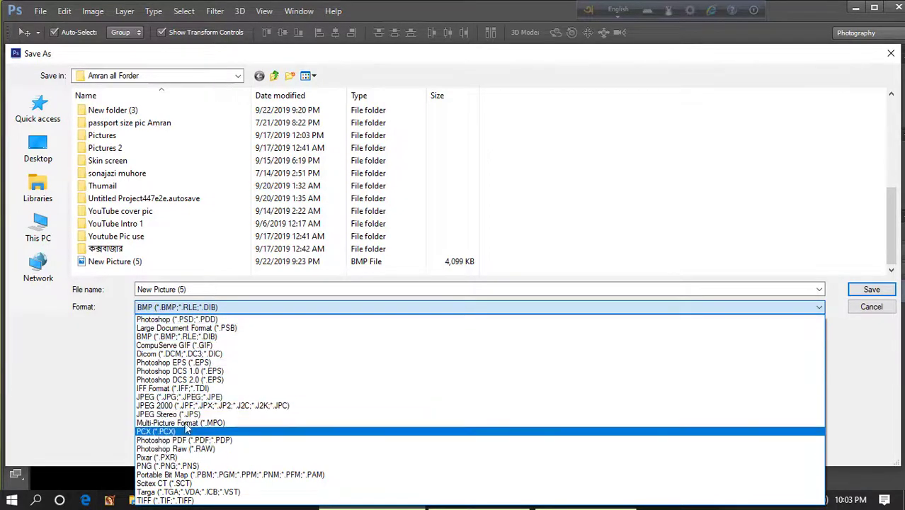
{"action": "left_click", "coordinate": [239, 401]}
{"action": "left_click", "coordinate": [872, 289]}
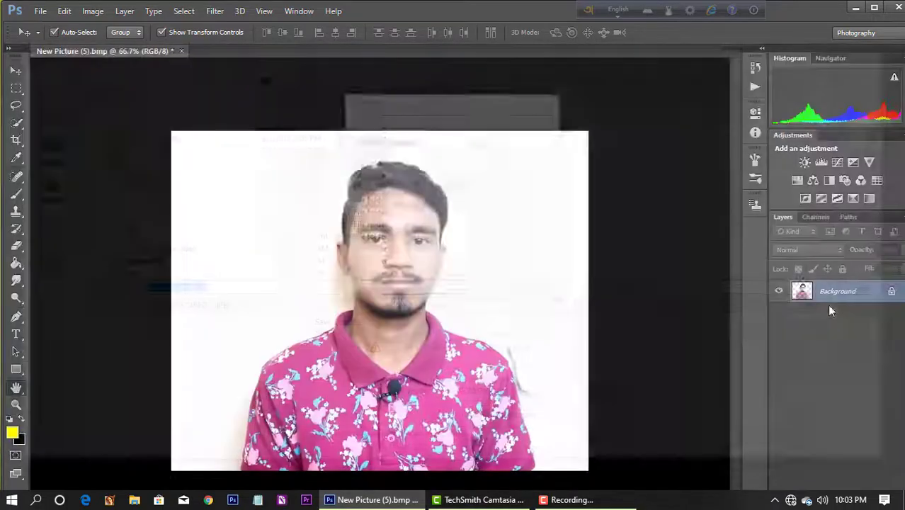
Accept the JPEG Options to finish saving the file
{"action": "left_click", "coordinate": [522, 123]}
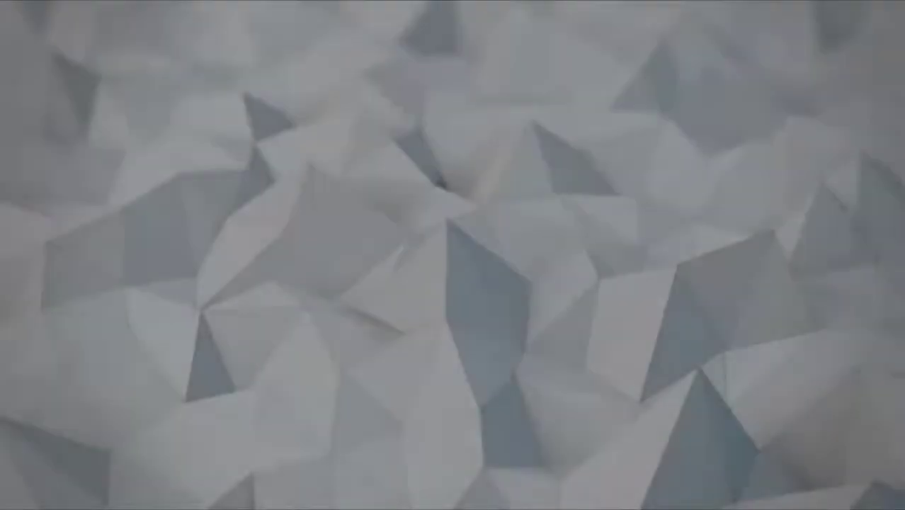